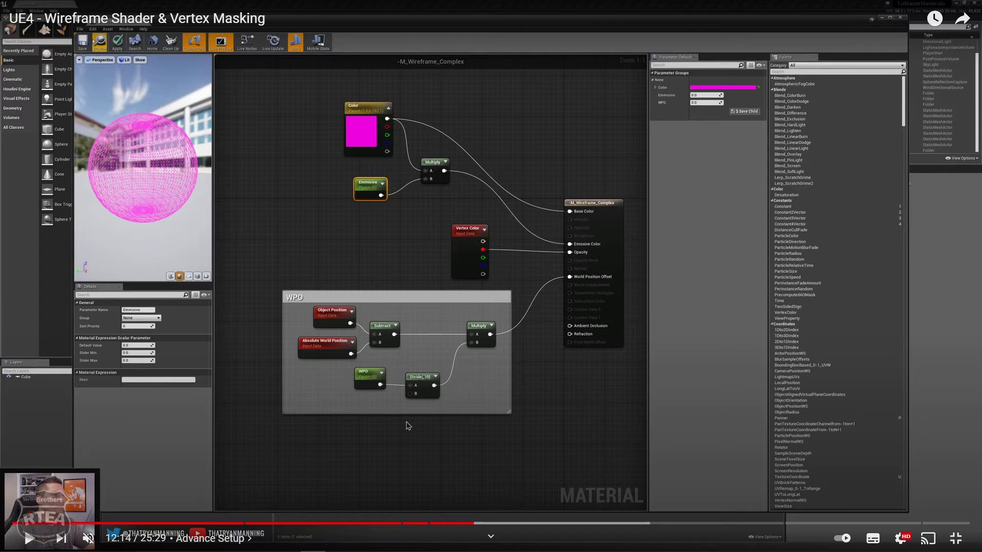
Leave the full-screen tutorial video, minimize the browser, and bring up the M_Wireframe1 material graph in Unreal Editor.
left_click(955, 538)
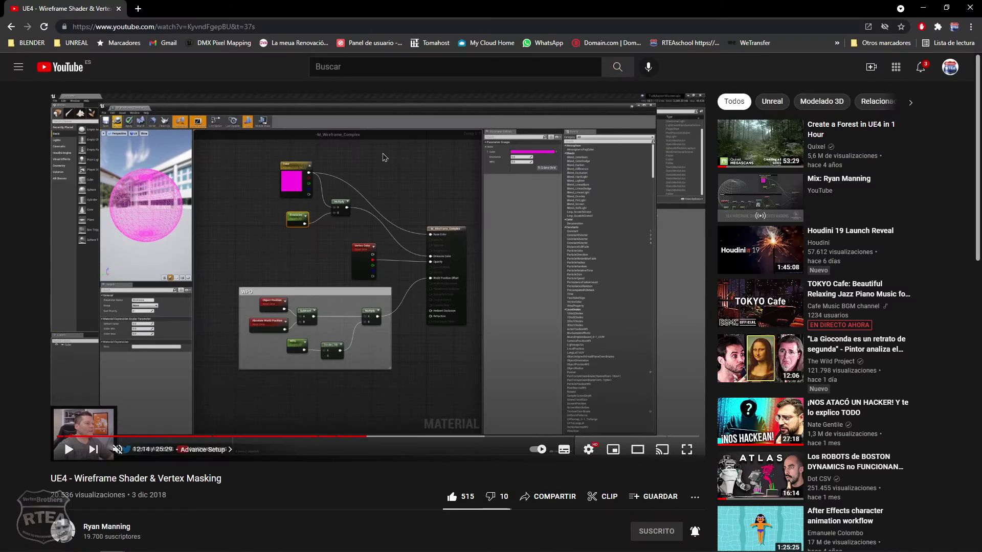
left_click(924, 11)
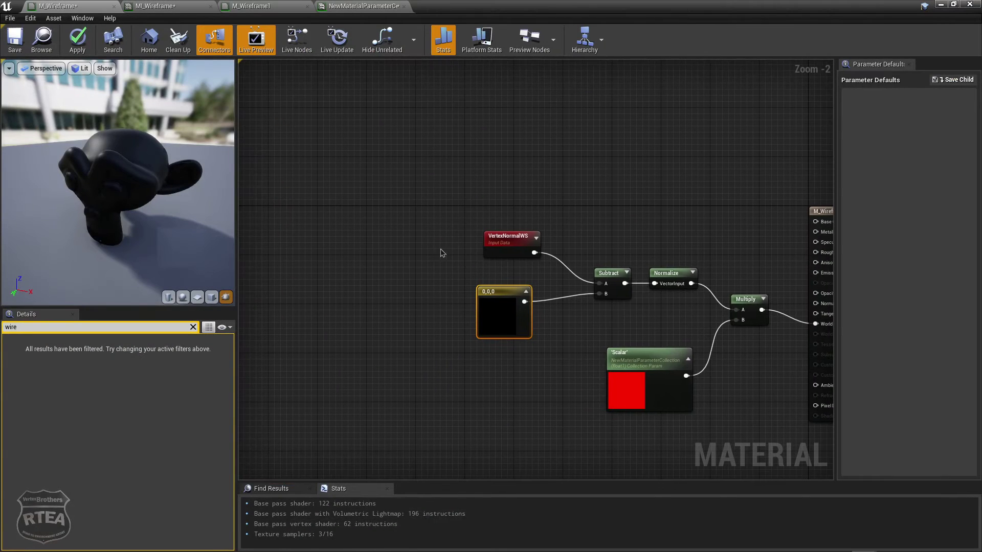
left_click(250, 5)
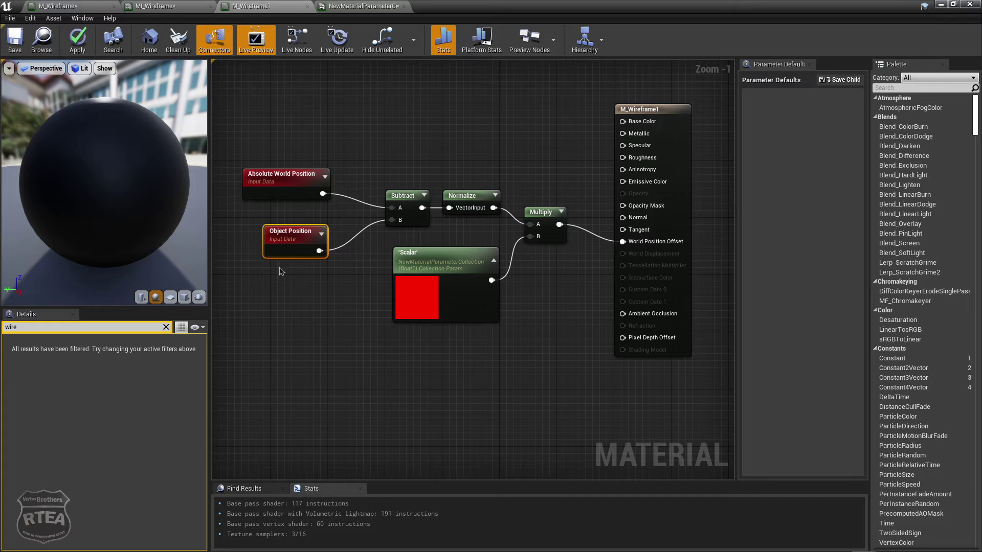
Shift Absolute World Position, Object Position and Subtract together away from the Scalar node, and align Normalize in line after Subtract.
left_click_drag(237, 146, 347, 275)
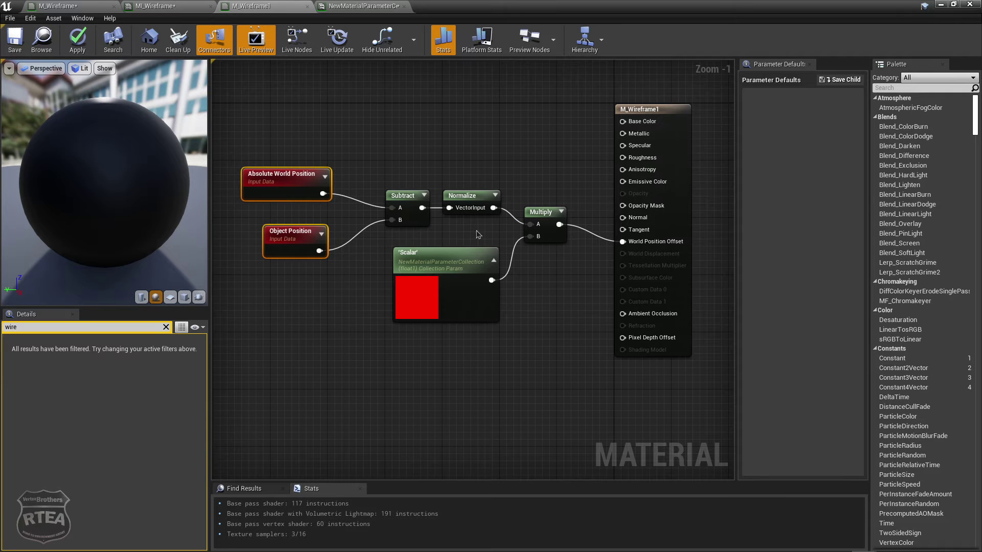
left_click_drag(467, 204, 490, 130)
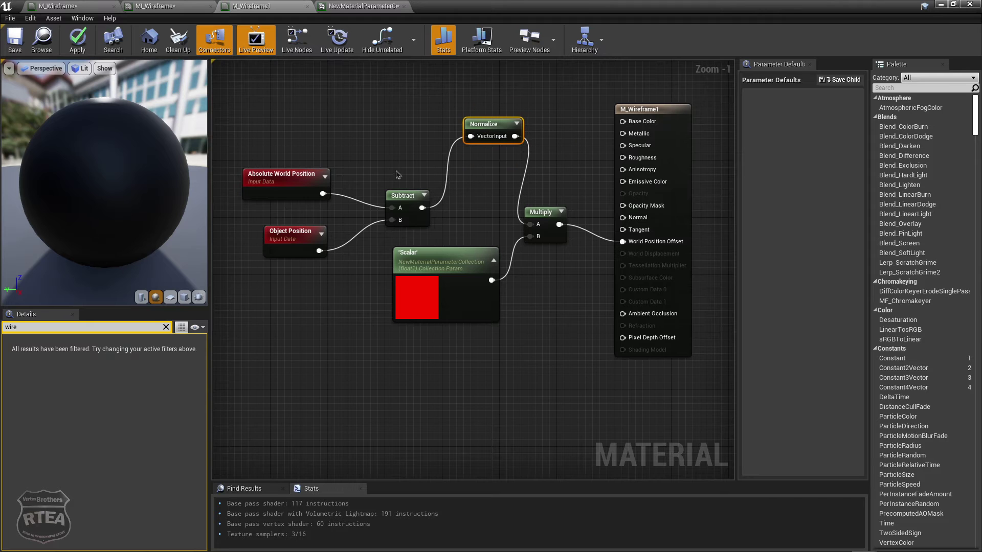
right_click_drag(377, 159, 489, 152)
left_click_drag(313, 137, 512, 240)
left_click_drag(436, 188, 455, 168)
type("subtract")
key("Return")
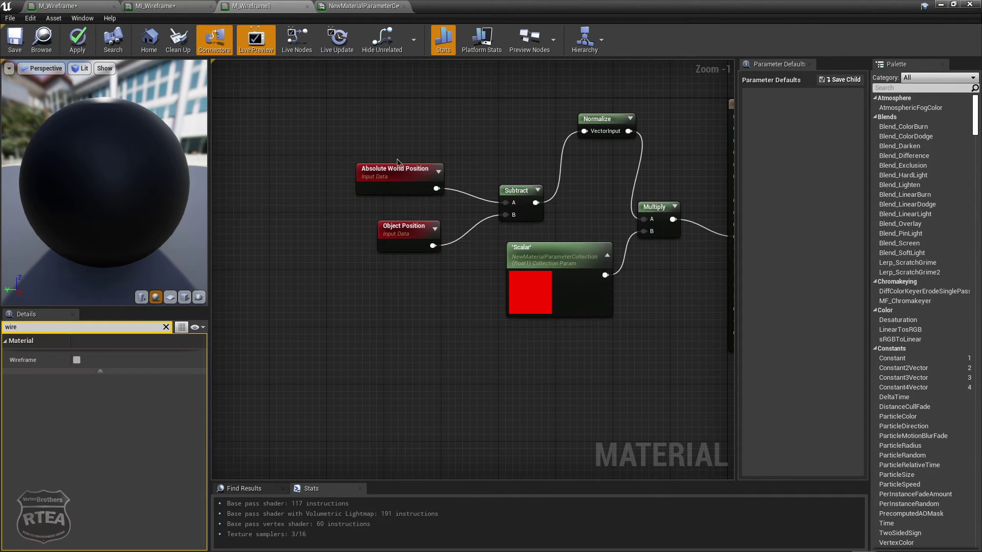
left_click_drag(333, 145, 520, 235)
left_click_drag(496, 191, 430, 163)
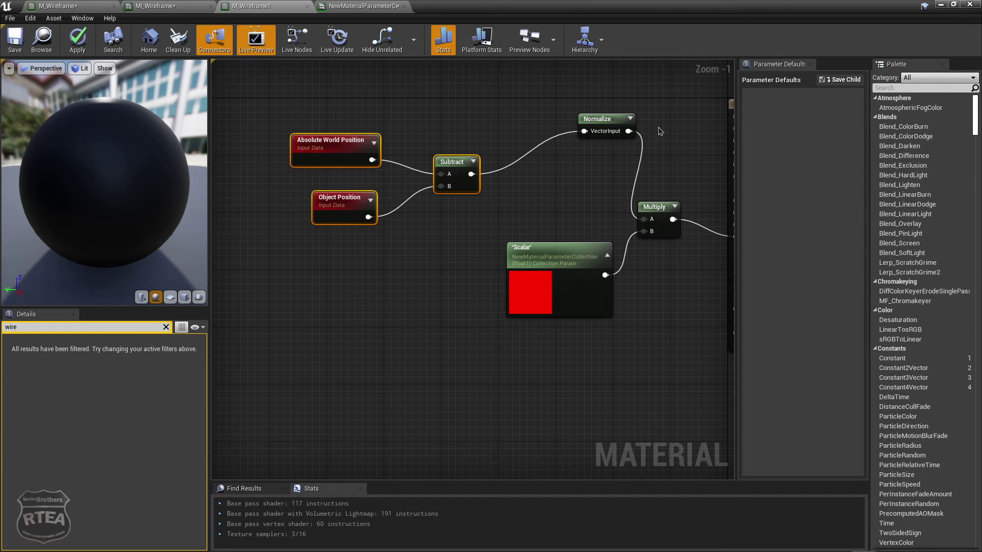
left_click_drag(597, 122, 541, 165)
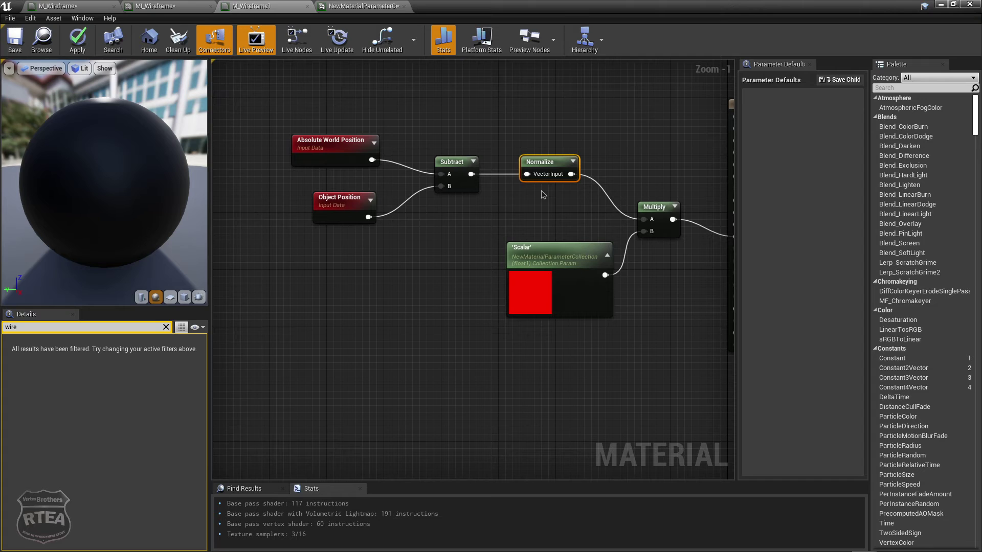
Examine the Scalar collection parameter and the Absolute World Position and Object Position inputs in the M_Wireframe1 graph.
right_click_drag(543, 195, 504, 186)
left_click(472, 285)
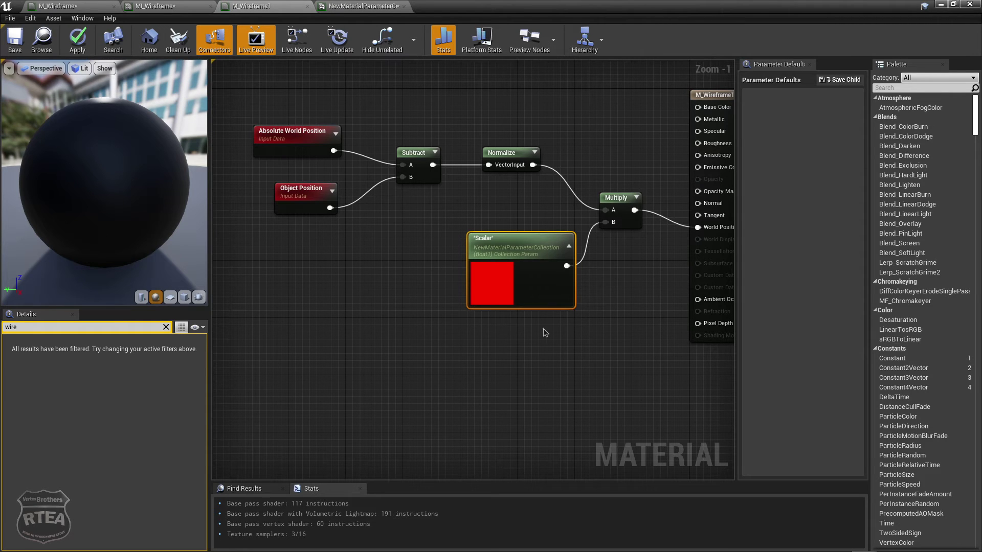
left_click_drag(598, 325, 440, 251)
left_click_drag(558, 350, 442, 217)
right_click_drag(442, 215, 493, 260)
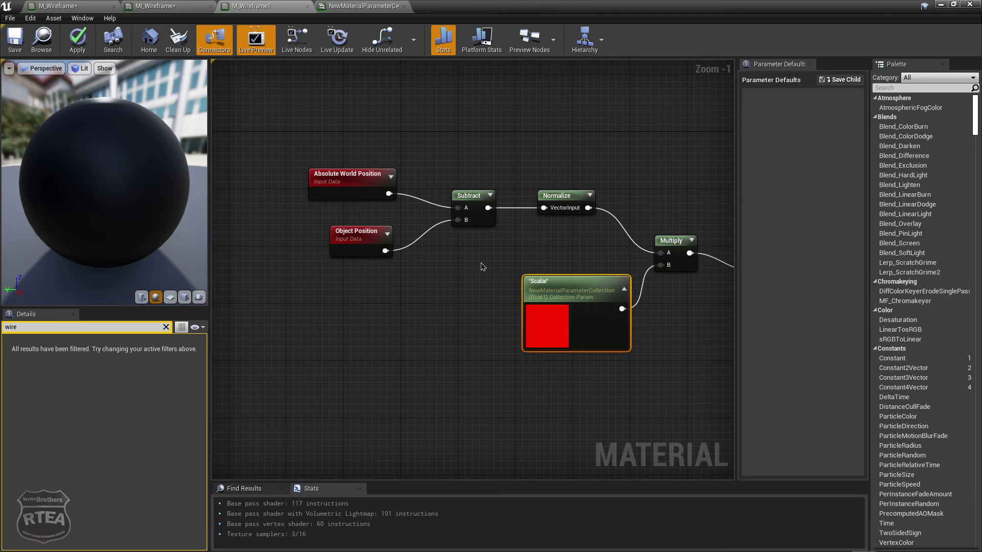
left_click_drag(481, 263, 637, 372)
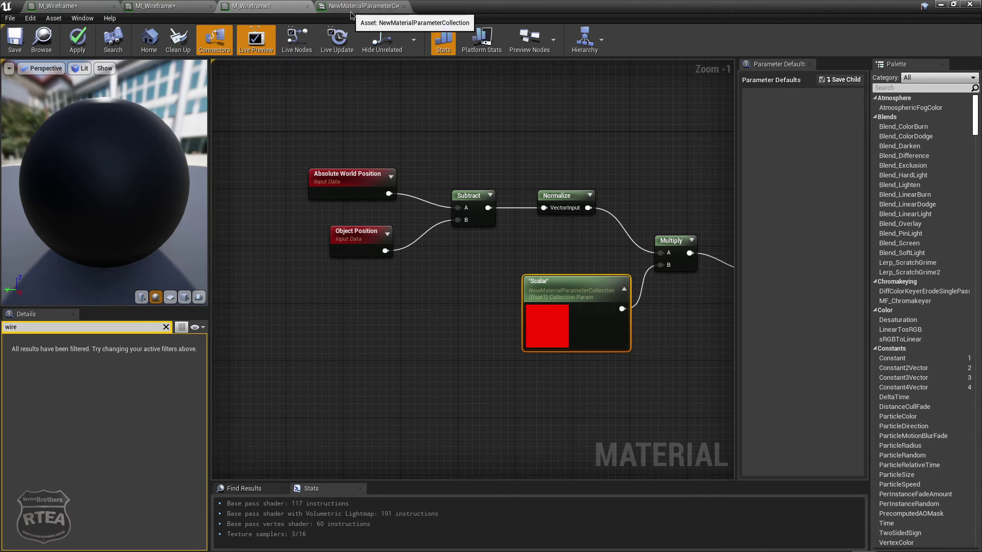
right_click_drag(463, 248, 448, 248)
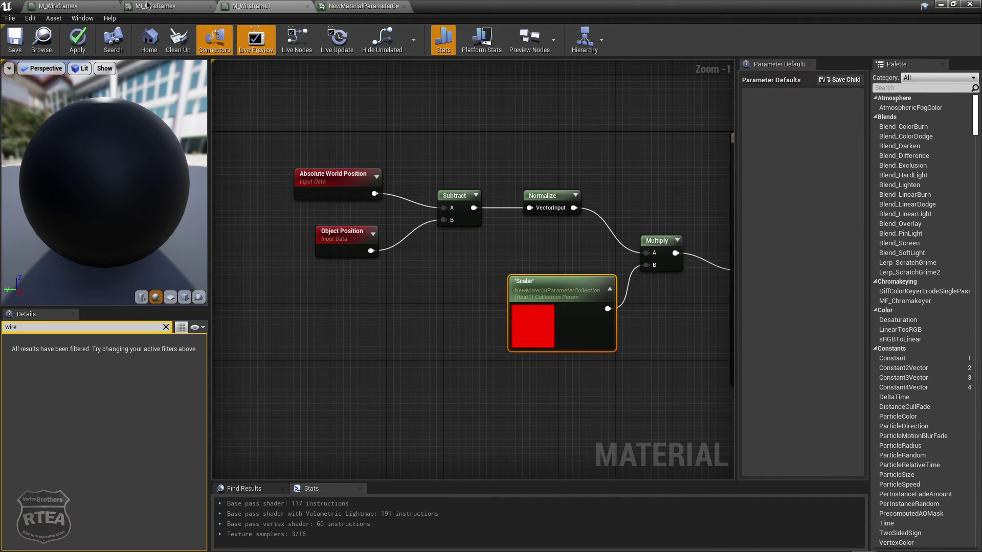
left_click_drag(270, 160, 399, 273)
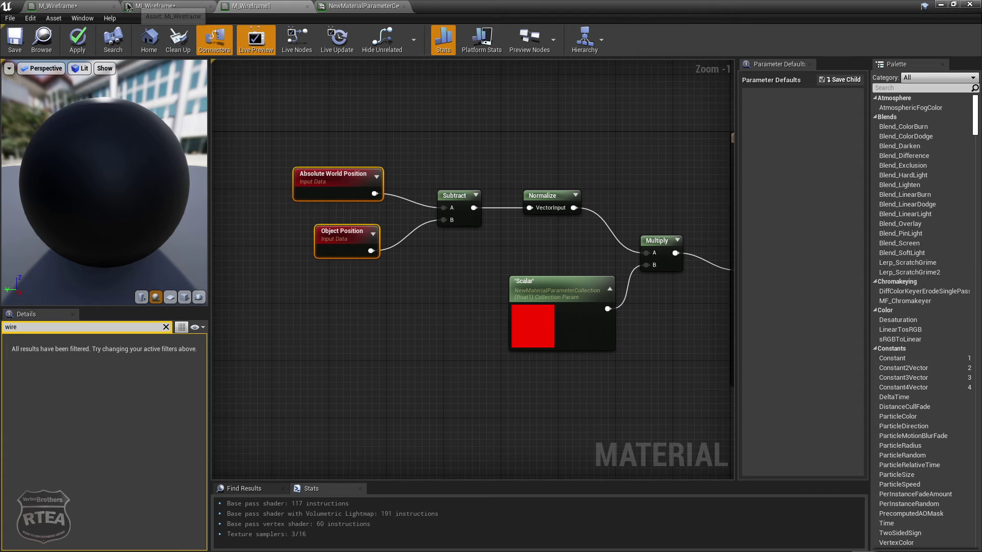
Switch to the M_Wireframe material graph and move the VertexNormalWS node slightly farther above the 0,0,0 constant.
left_click(74, 7)
right_click_drag(397, 243, 305, 188)
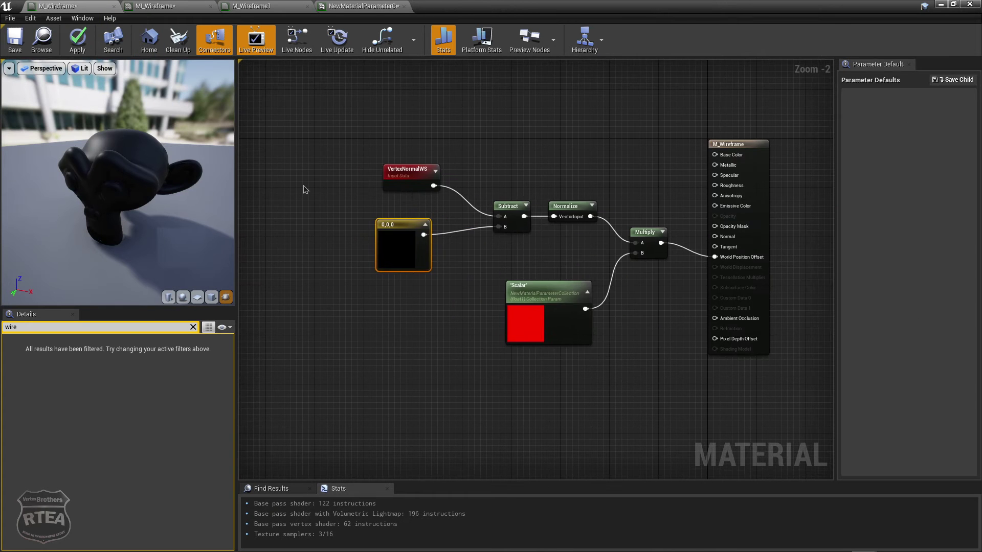
scroll(305, 189, "up", 1)
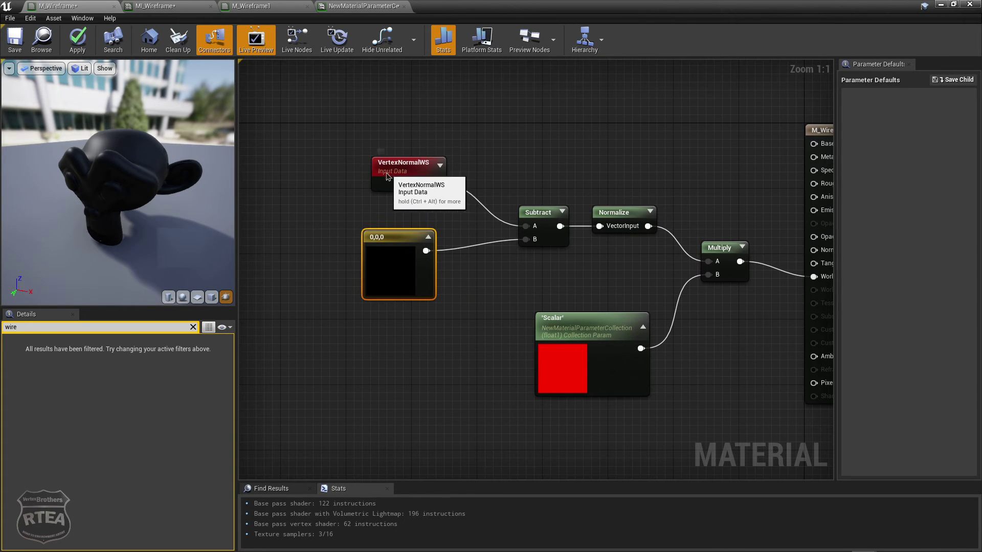
left_click_drag(387, 181, 399, 163)
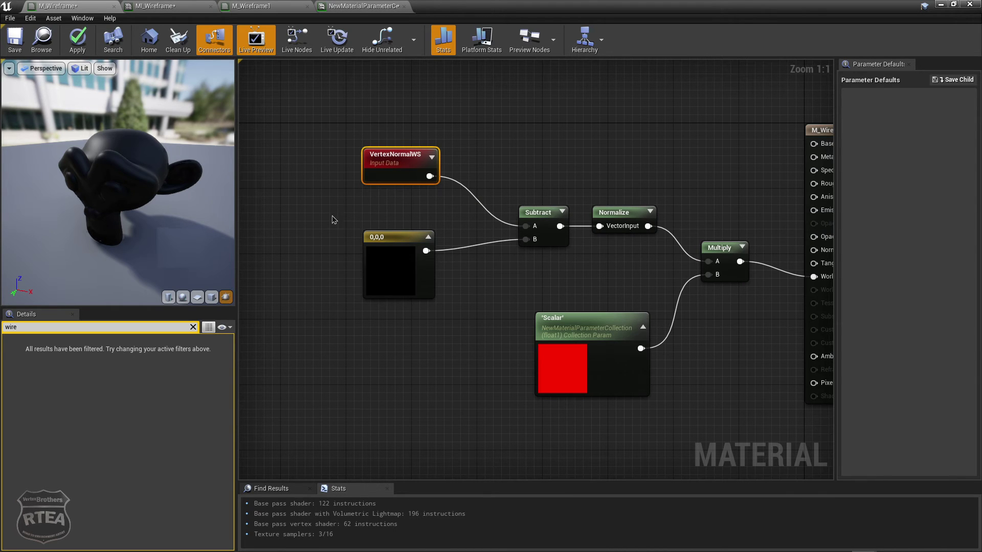
Examine the 0,0,0 constant and its connection to the B input of Subtract.
left_click_drag(333, 217, 444, 323)
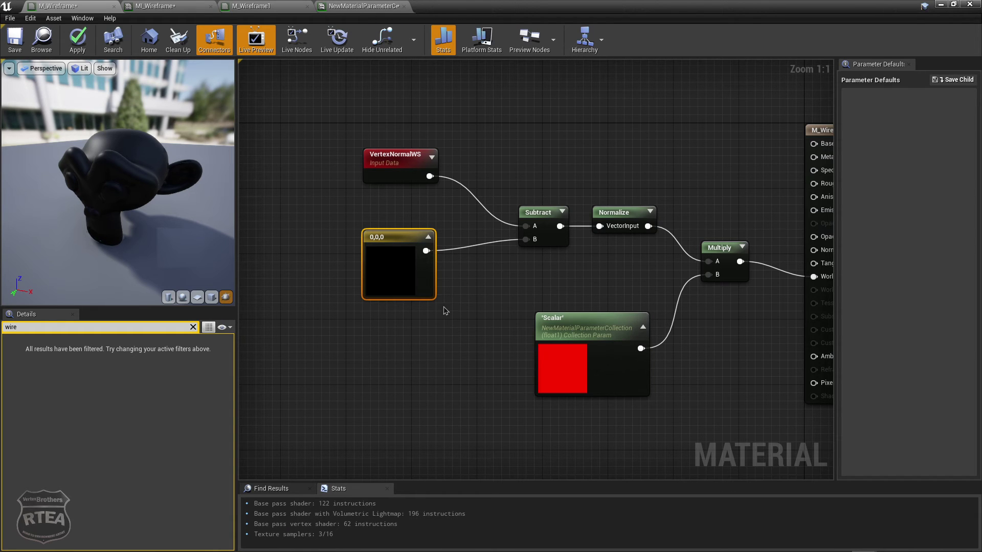
right_click_drag(336, 246, 443, 224)
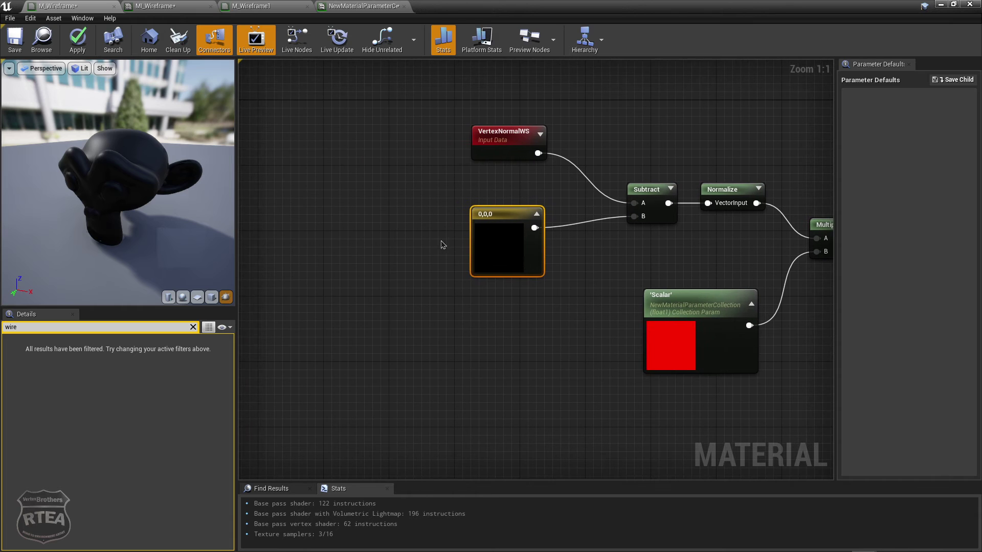
right_click_drag(499, 298, 444, 327)
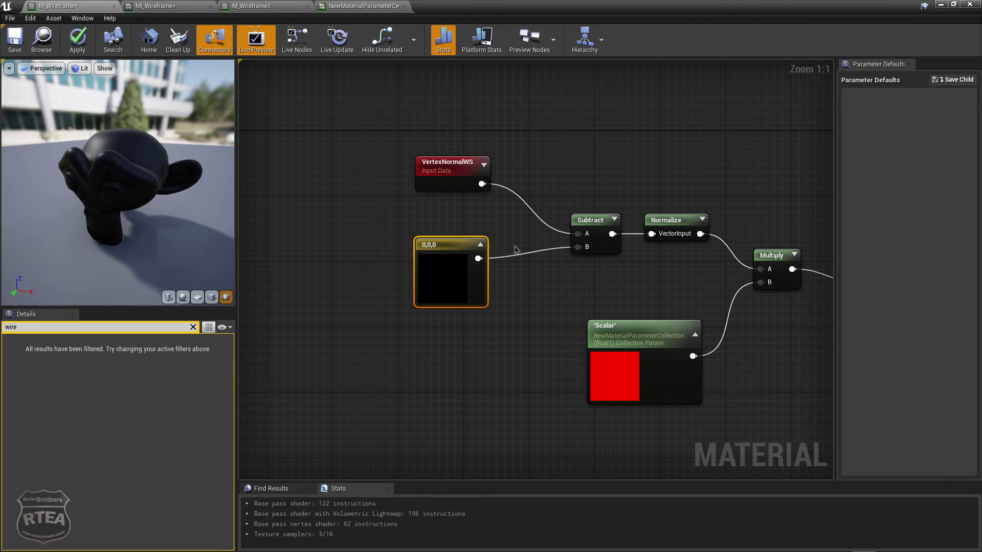
right_click_drag(387, 259, 435, 271)
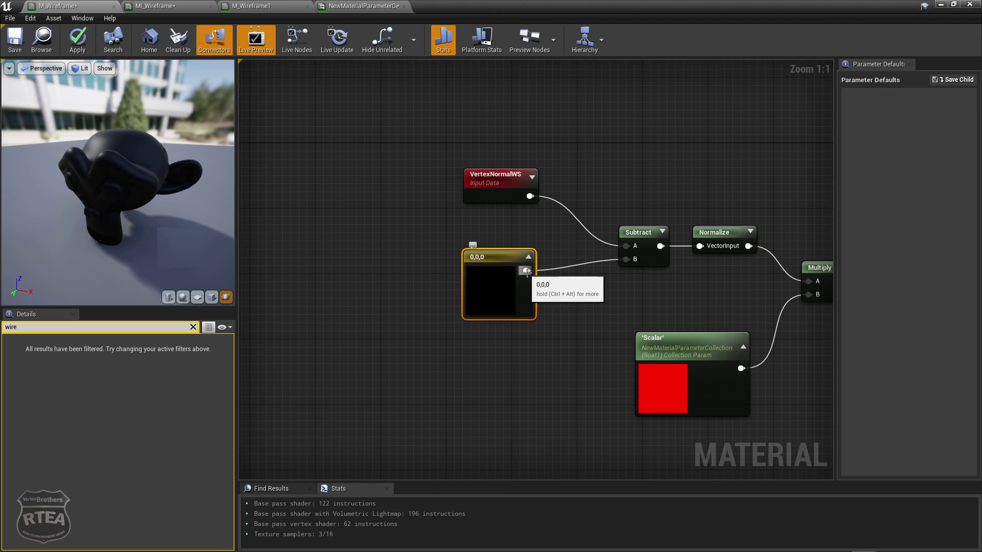
left_click_drag(414, 243, 555, 334)
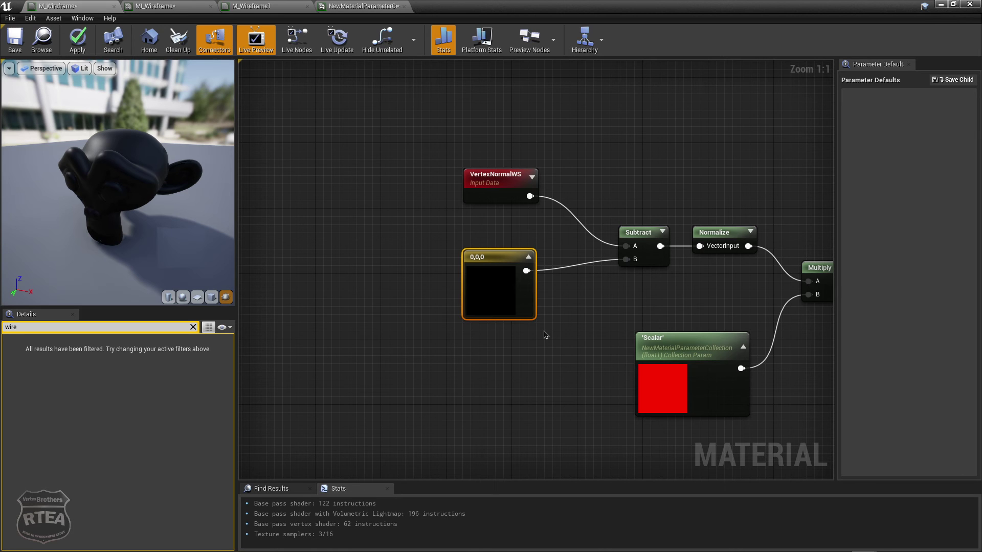
left_click_drag(443, 234, 564, 337)
Move VertexNormalWS closer to the 0,0,0 constant, and move the Scalar parameter node up toward Normalize.
left_click(497, 179)
left_click_drag(498, 179, 497, 187)
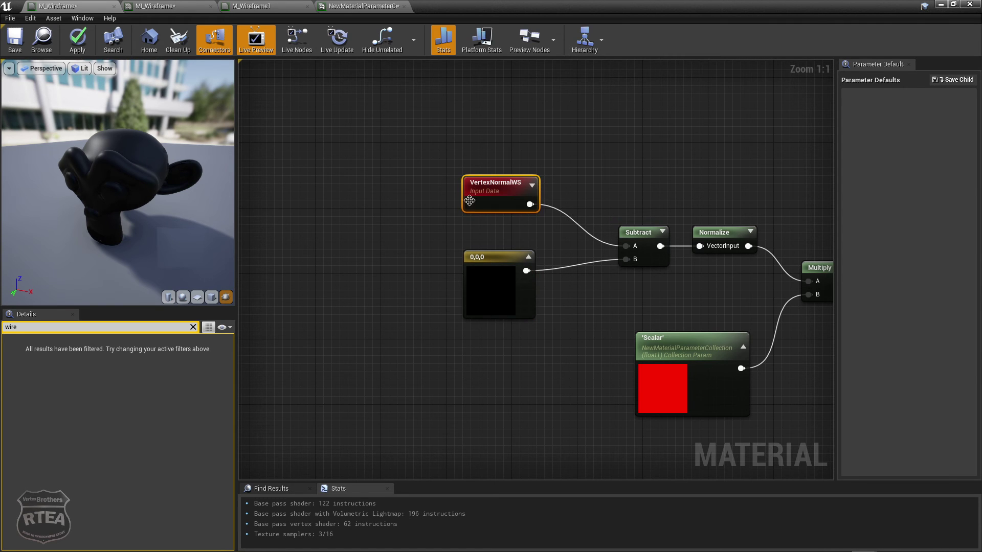
right_click_drag(612, 268, 421, 235)
left_click_drag(489, 177, 516, 203)
right_click_drag(595, 249, 650, 201)
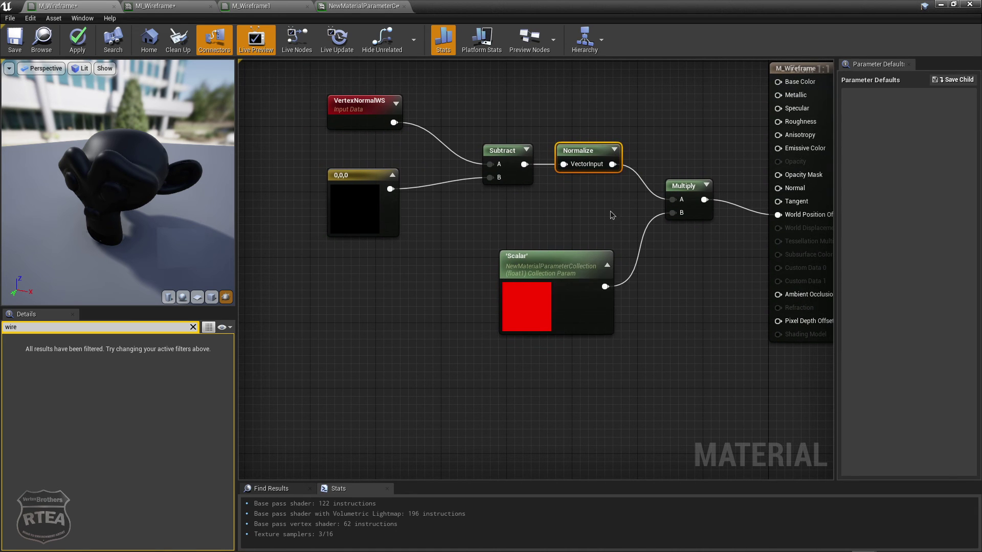
right_click_drag(609, 212, 607, 251)
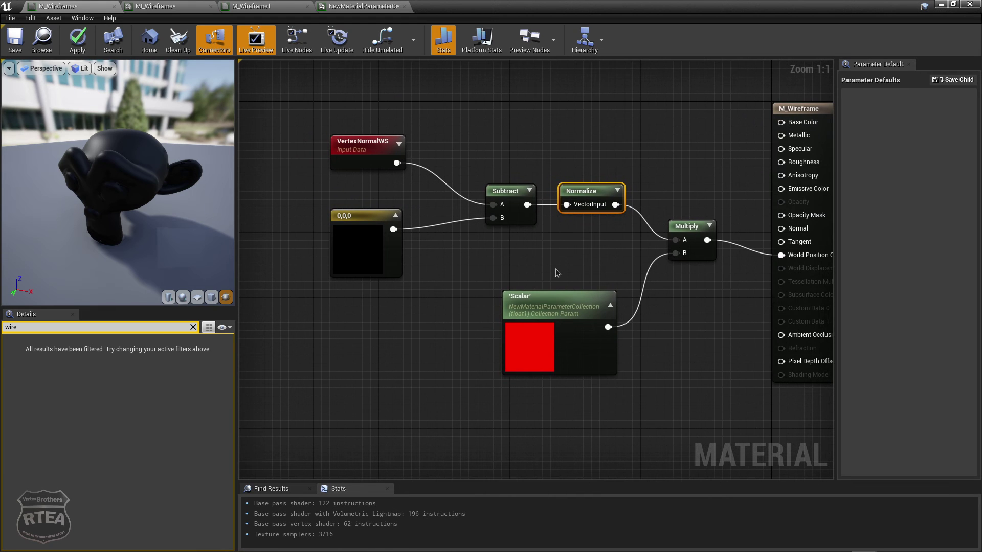
left_click_drag(524, 318, 530, 278)
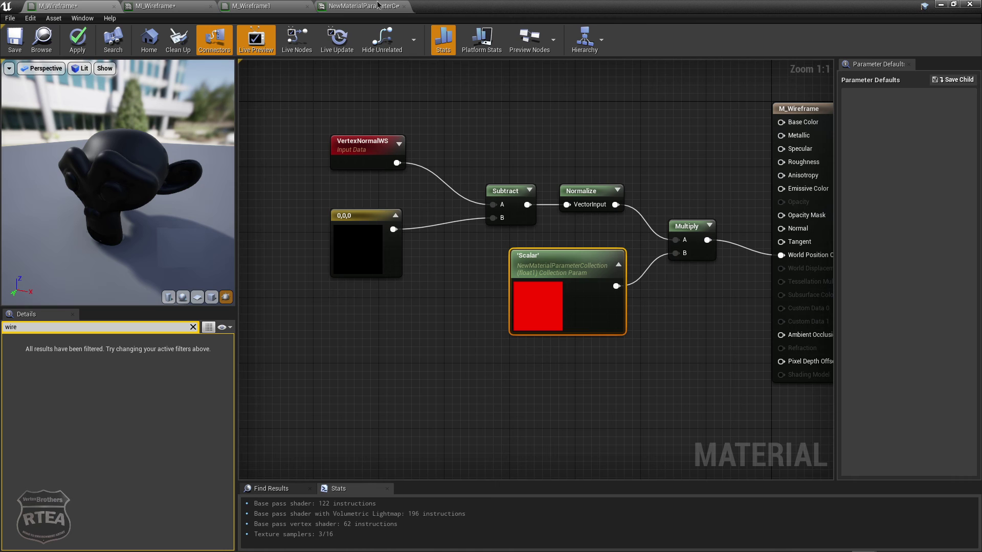
Minimize the material editor without closing its modified assets, and select the suzanne3 mesh in the level.
left_click(969, 4)
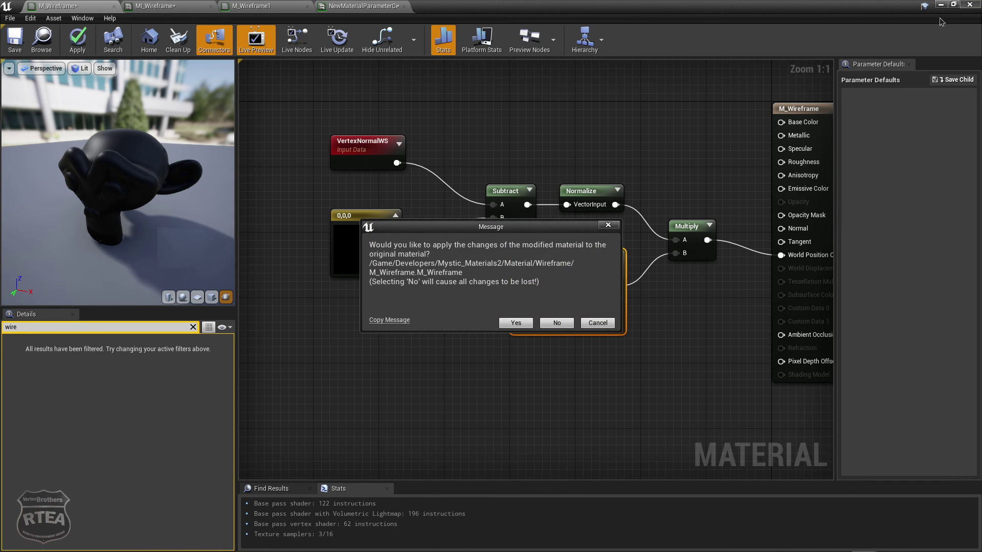
left_click(596, 323)
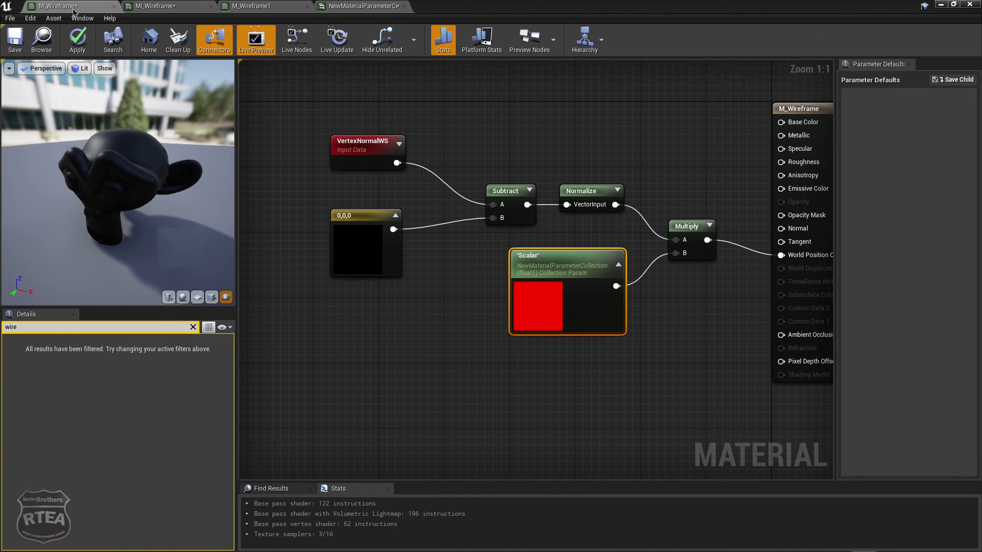
left_click(941, 4)
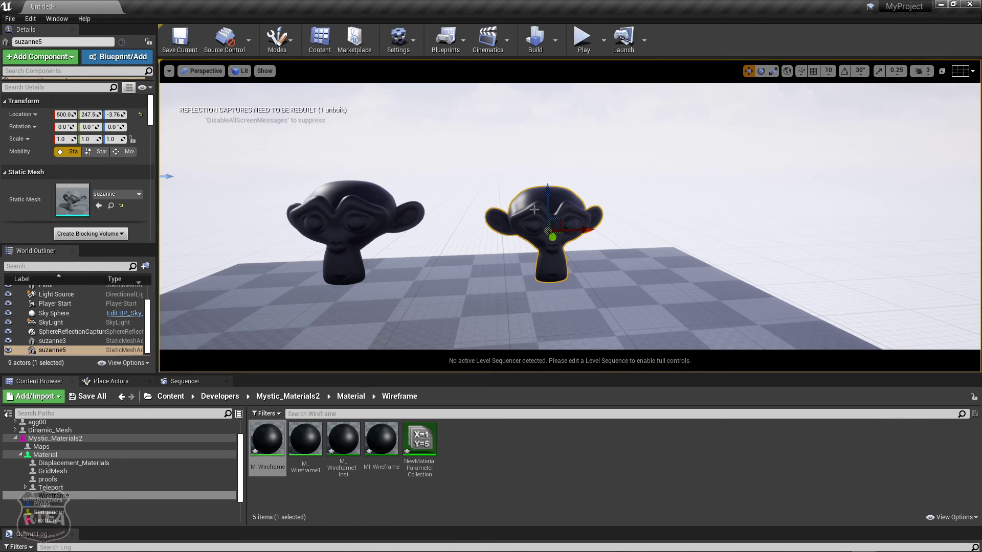
left_click(328, 225)
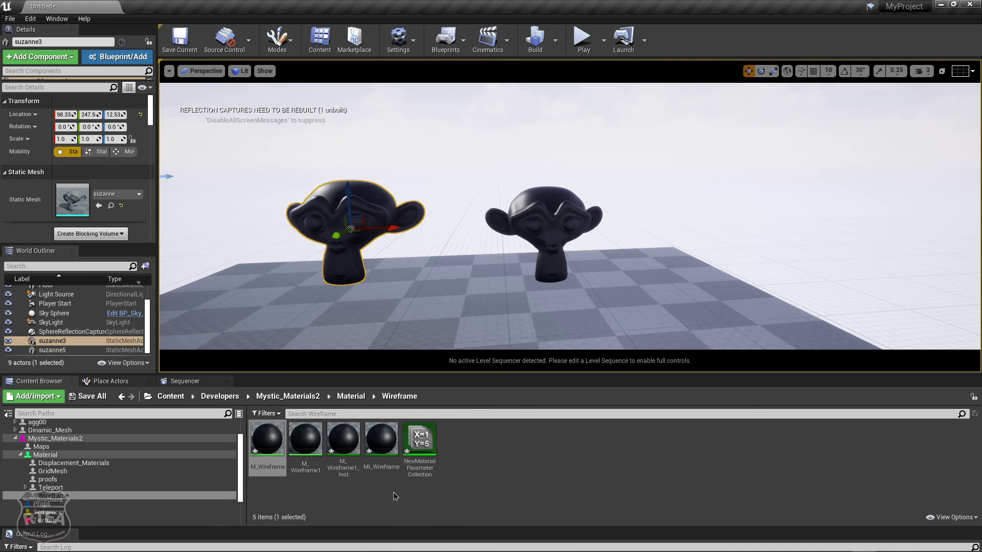
Open the NewMaterialParameterCollection asset and narrow its floating window so both monkey heads stay uncovered in the viewport.
double_click(418, 444)
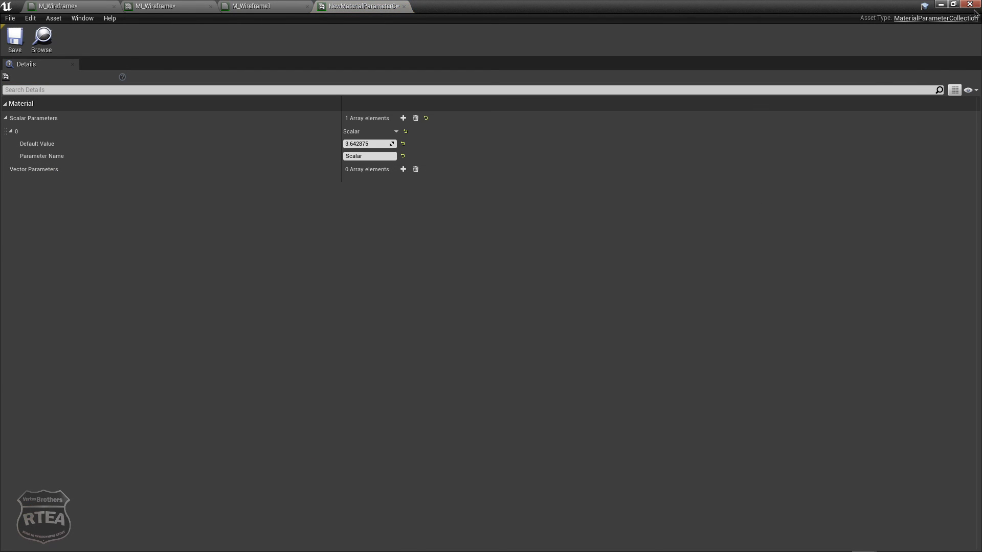
left_click(954, 5)
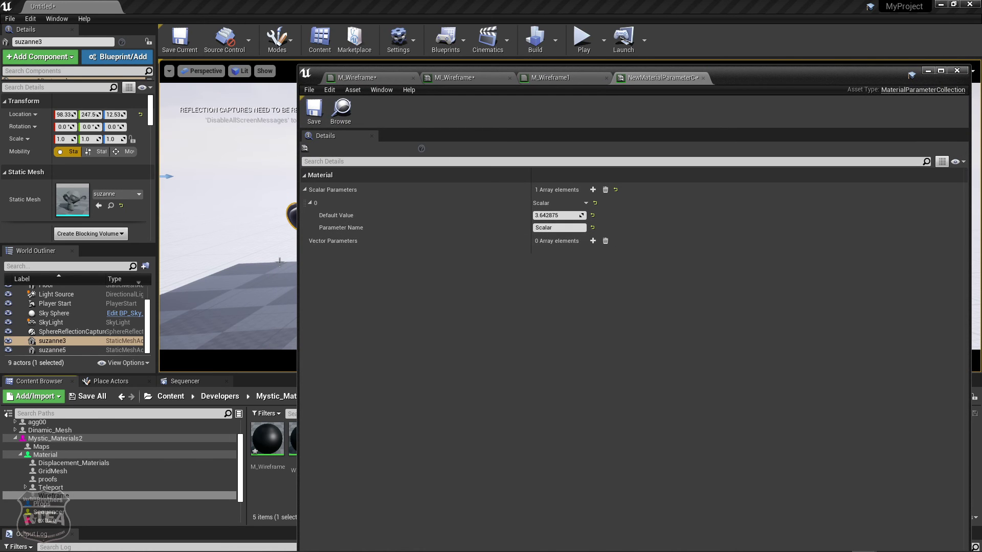
left_click(295, 266)
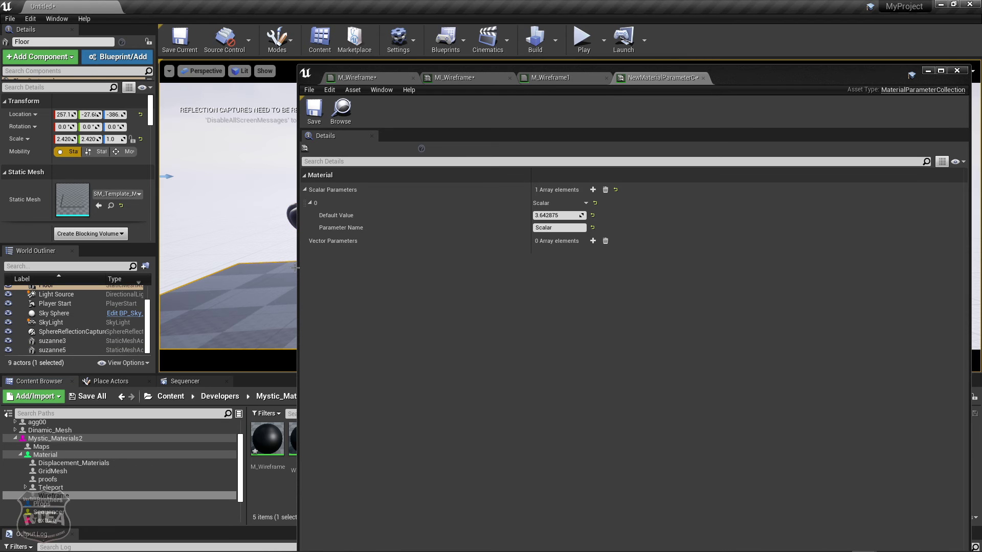
left_click_drag(298, 268, 749, 305)
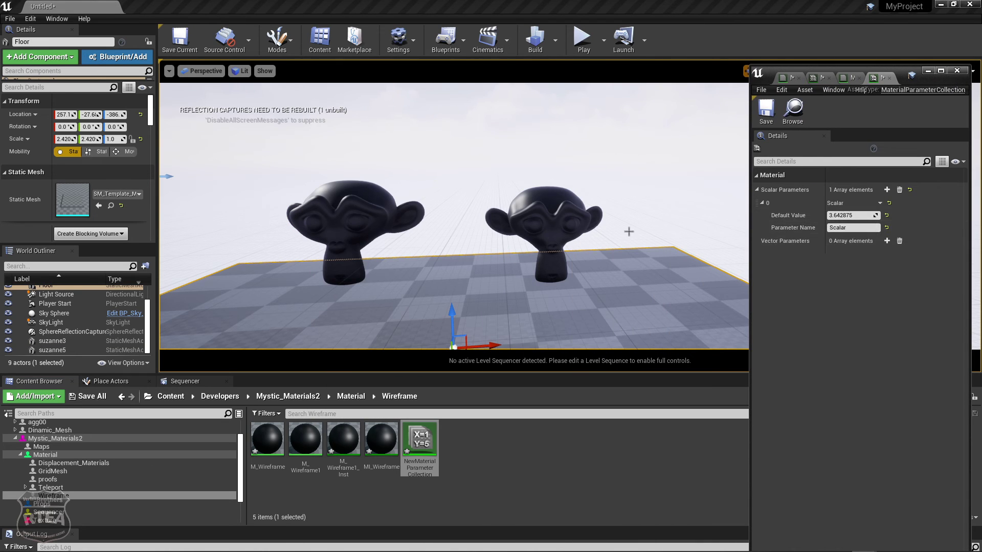
Set the Scalar parameter's default value to 5.381259 and compare its effect on the two monkey heads.
left_click(551, 233)
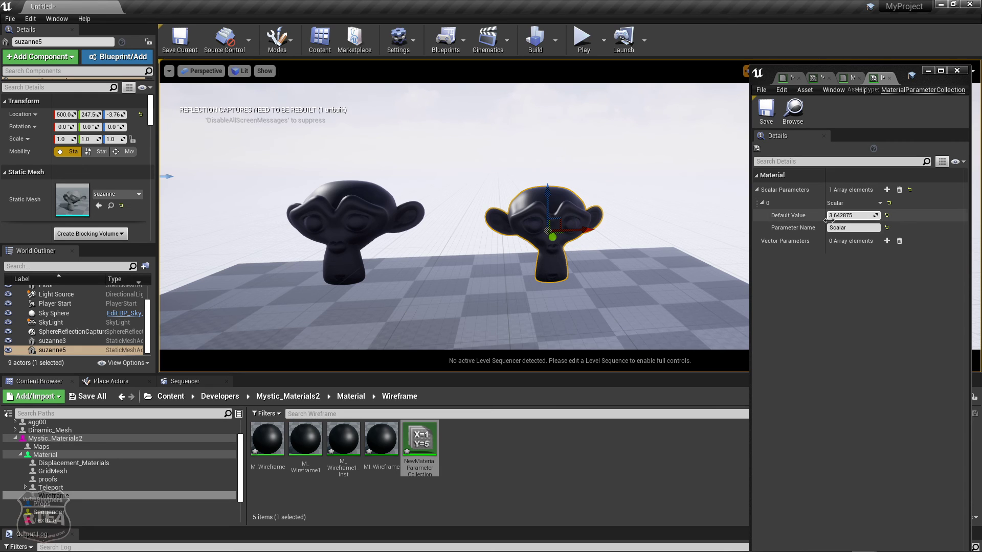
left_click(343, 223)
left_click_drag(353, 238, 322, 238)
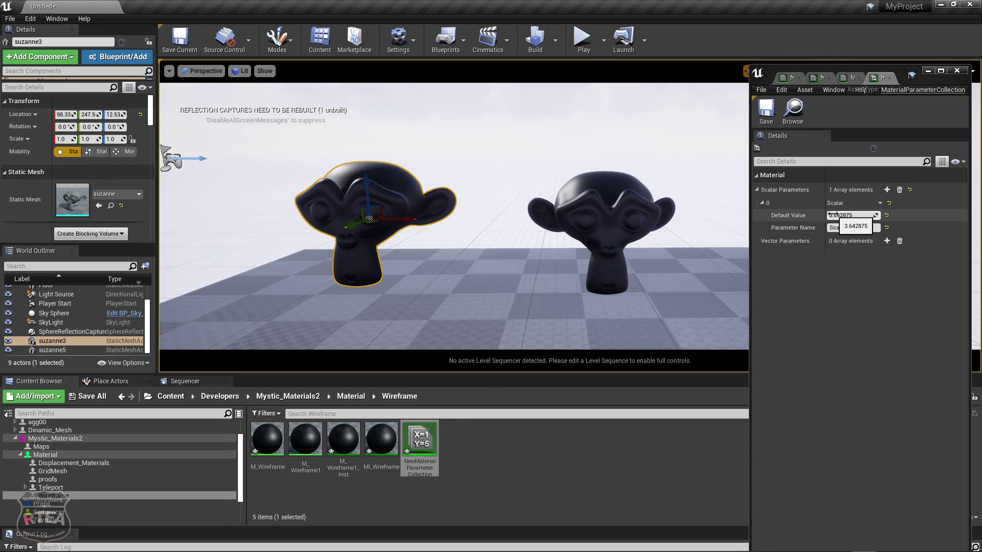
mouse_move(834, 215)
left_mouse_down()
mouse_move(906, 215)
mouse_move(837, 215)
mouse_move(846, 215)
left_mouse_up()
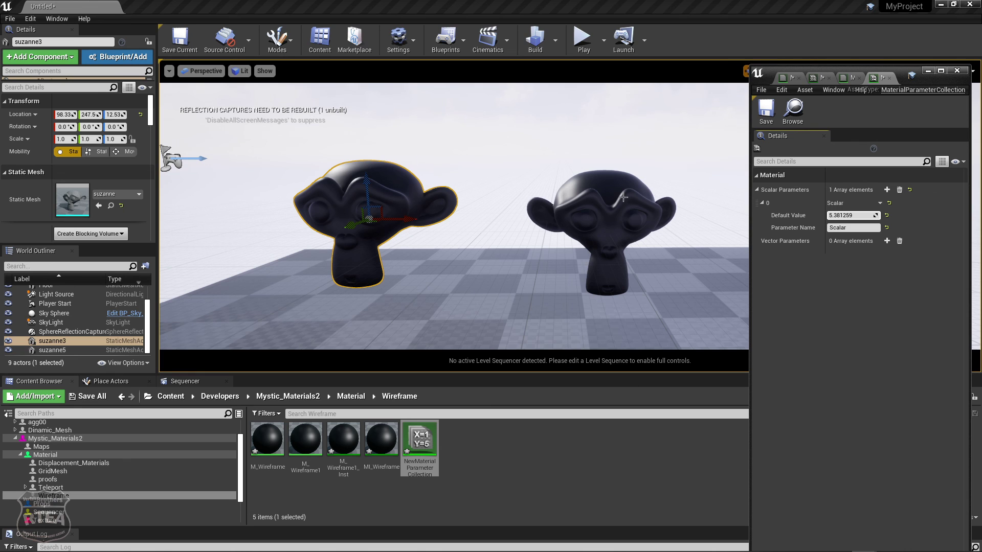
mouse_move(421, 239)
right_mouse_down()
mouse_move(404, 239)
mouse_move(422, 246)
right_mouse_up()
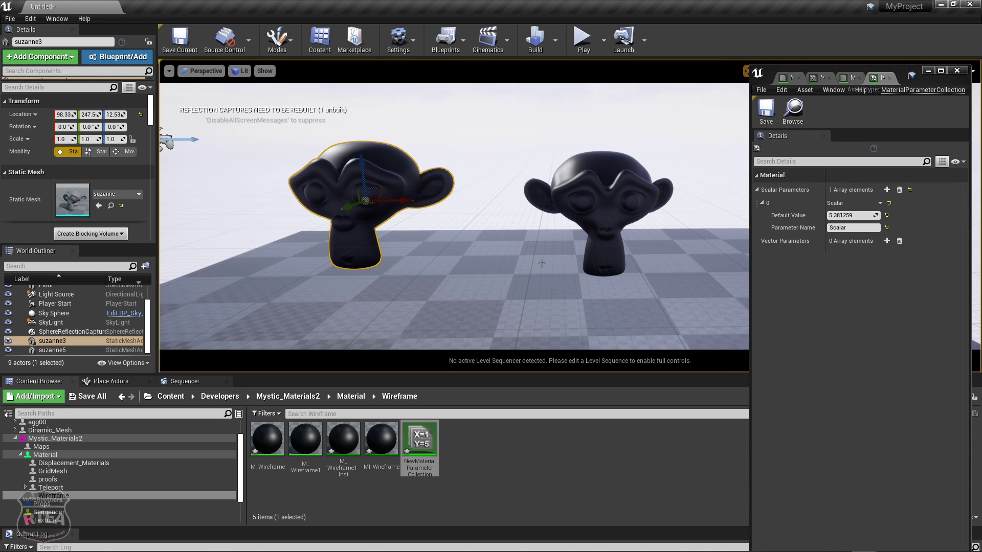
mouse_move(639, 317)
right_mouse_down()
mouse_move(630, 297)
mouse_move(631, 313)
right_mouse_up()
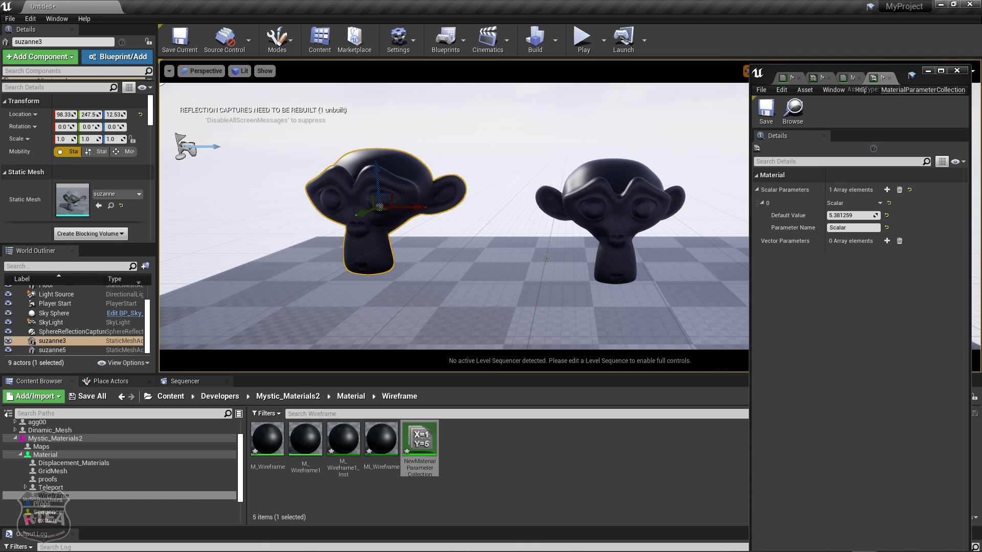